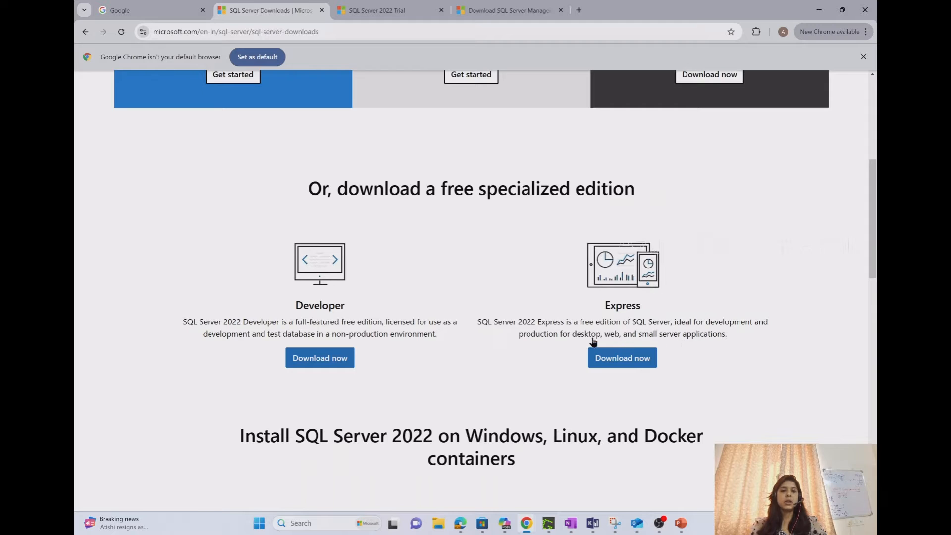
# Download SQL Server 2022 Express, start its Basic installation and accept the license terms
pyautogui.click(617, 359)
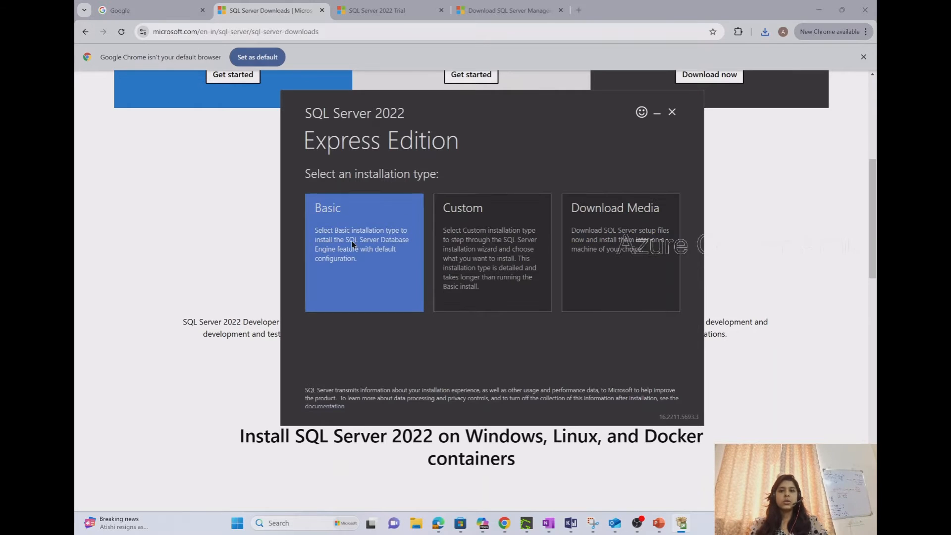
pyautogui.click(355, 266)
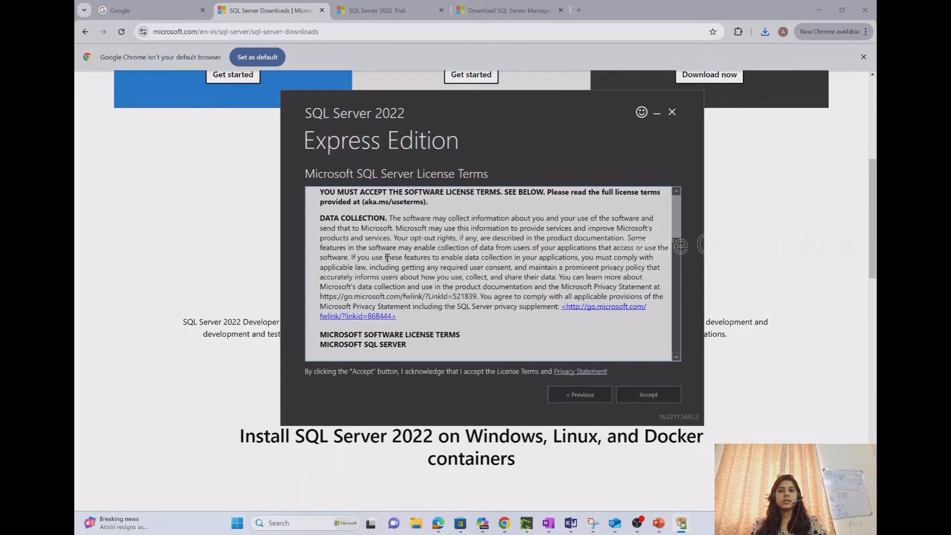
pyautogui.scroll(-8, 436, 302)
pyautogui.scroll(-4, 452, 347)
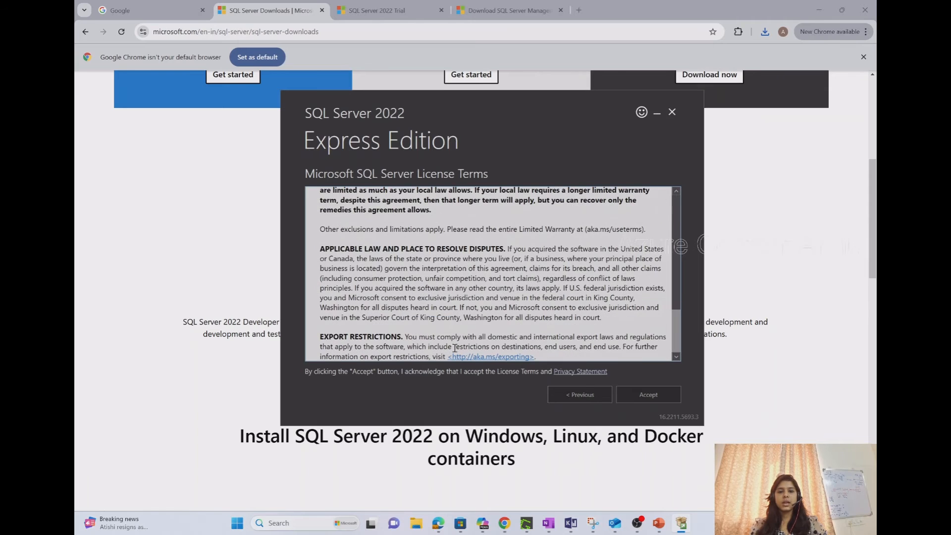
pyautogui.click(636, 395)
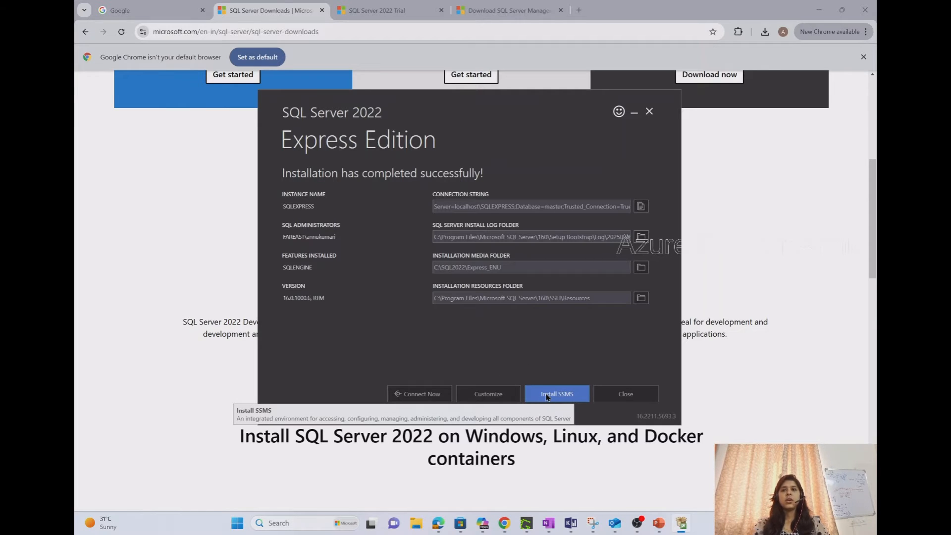
# Open the SSMS download page from the completed SQL Server installer and download SQL Server Management Studio (SSMS) 20.2
pyautogui.click(508, 16)
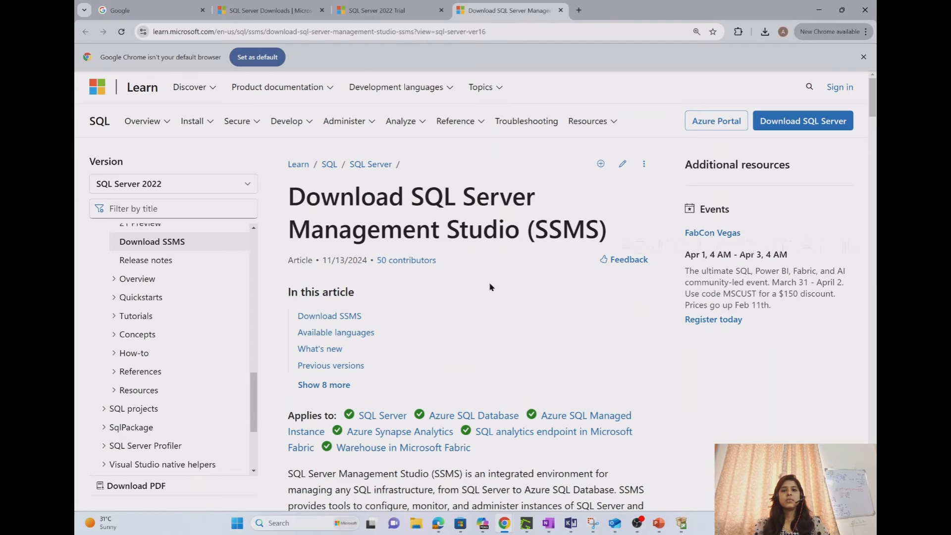
pyautogui.scroll(-10, 480, 310)
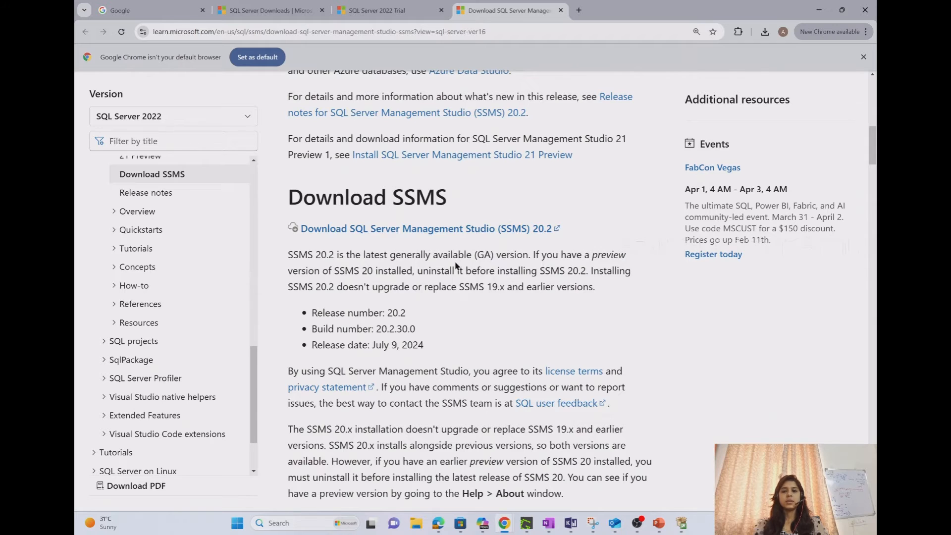
pyautogui.scroll(2, 557, 422)
pyautogui.hotkey('alt', 'Tab')
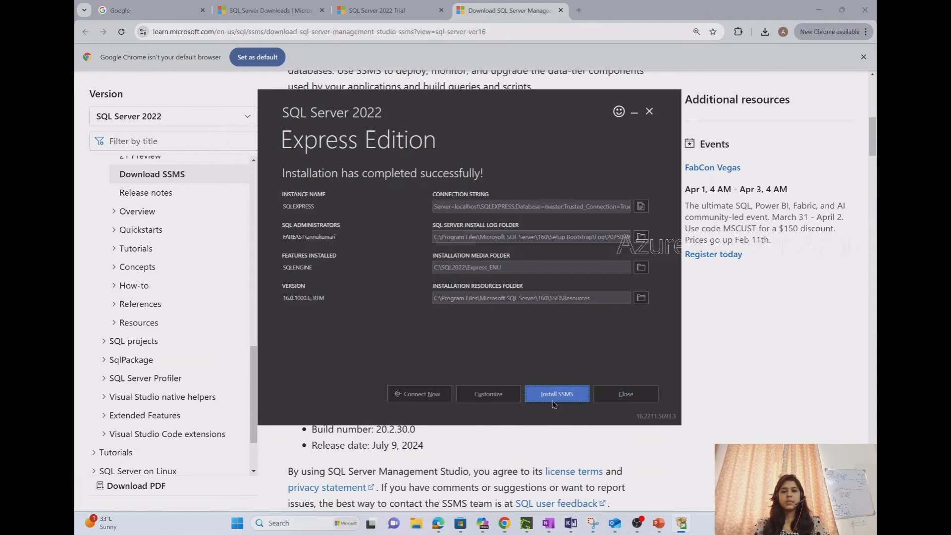
pyautogui.click(555, 399)
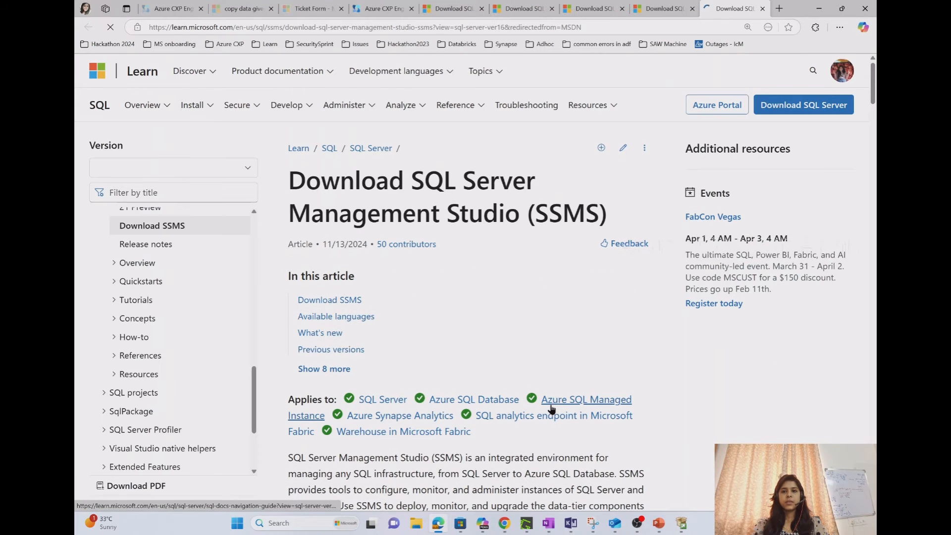
pyautogui.scroll(-7, 618, 332)
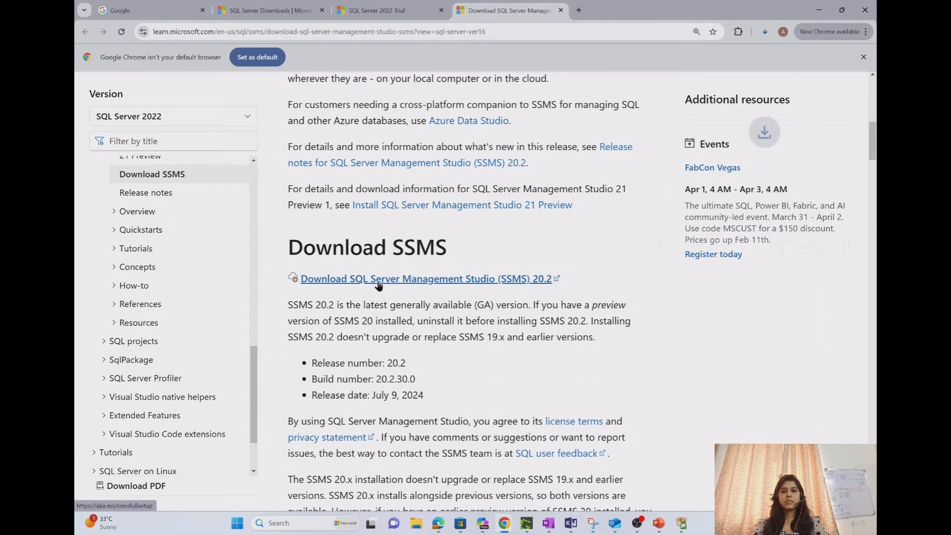
# Run the downloaded SSMS-Setup-ENU (1).exe, install SSMS 20.2 in the default location, and close the installer
pyautogui.click(765, 32)
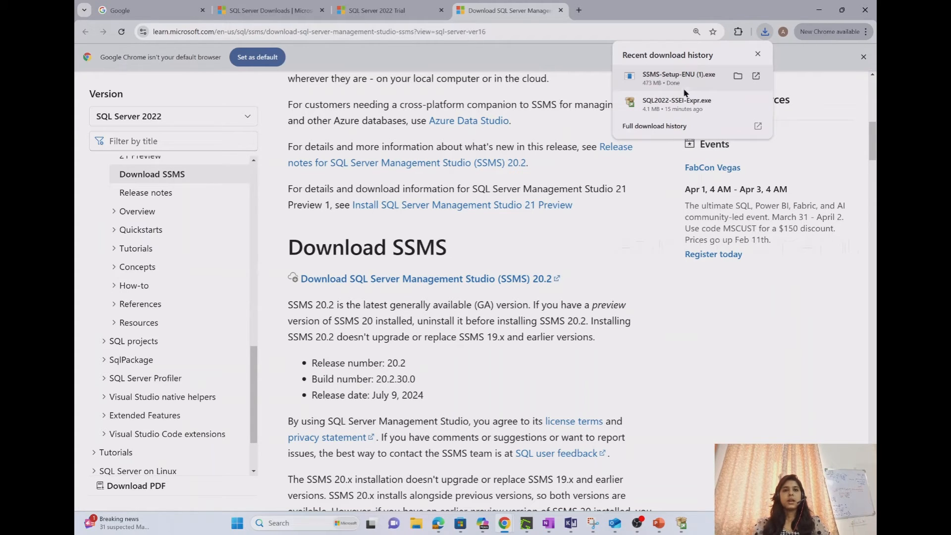
pyautogui.click(681, 84)
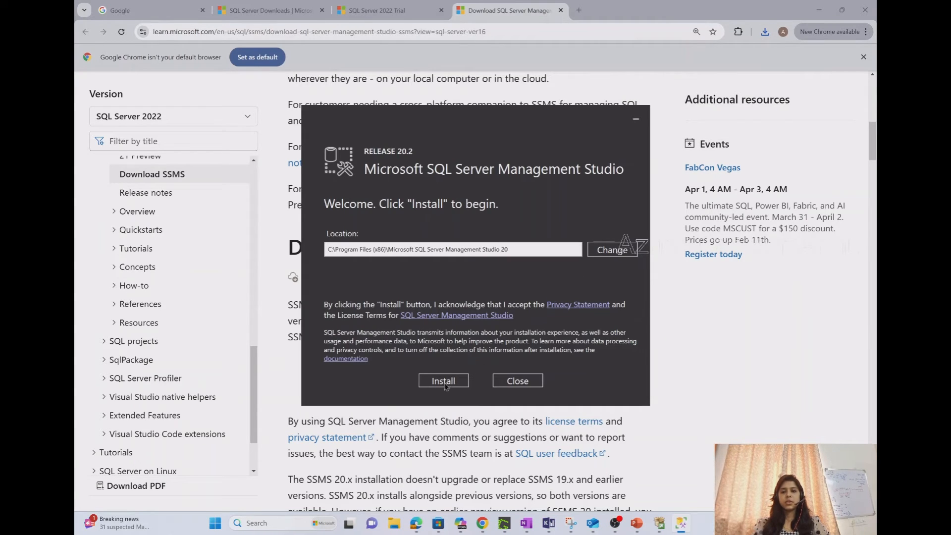
pyautogui.click(457, 384)
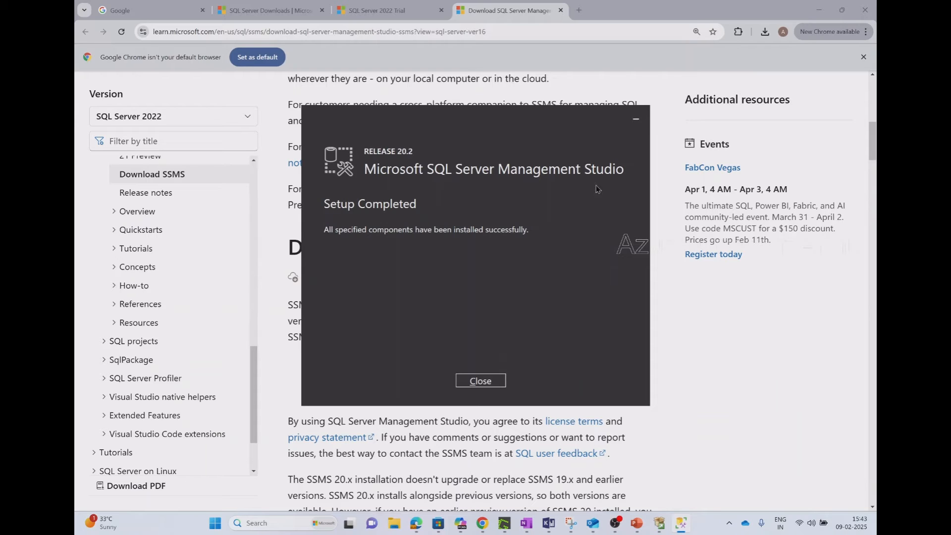
pyautogui.click(477, 383)
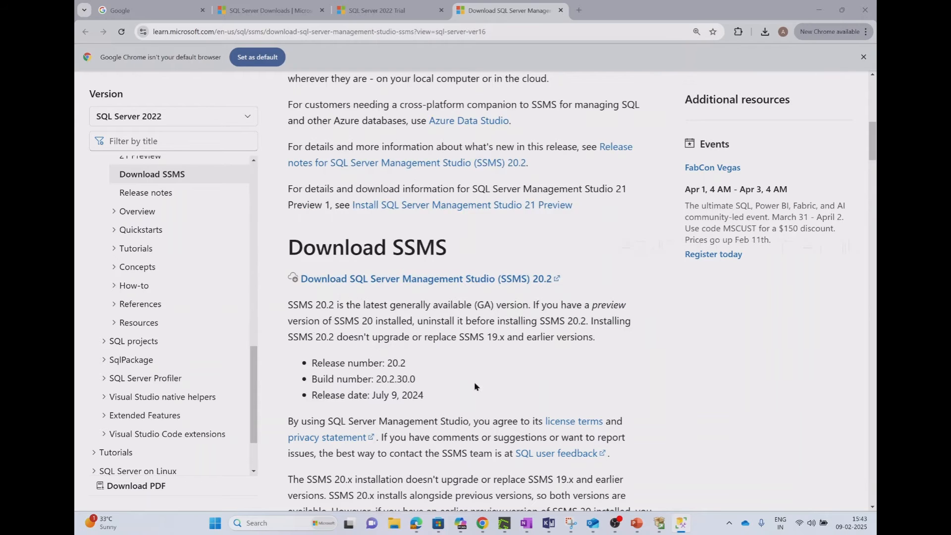
# Switch to SQL Server Management Studio and choose Database Engine as the server type for the connection
pyautogui.press('super')
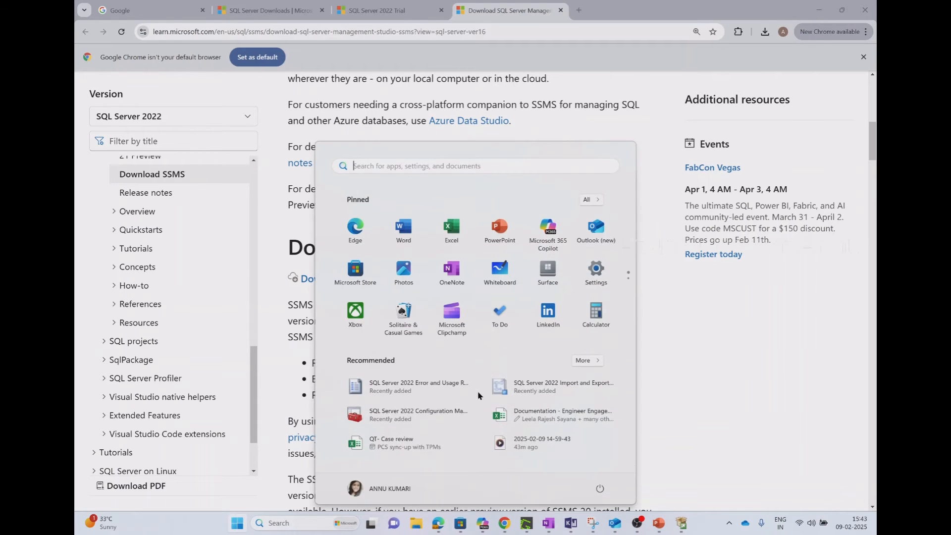
pyautogui.write('ssm')
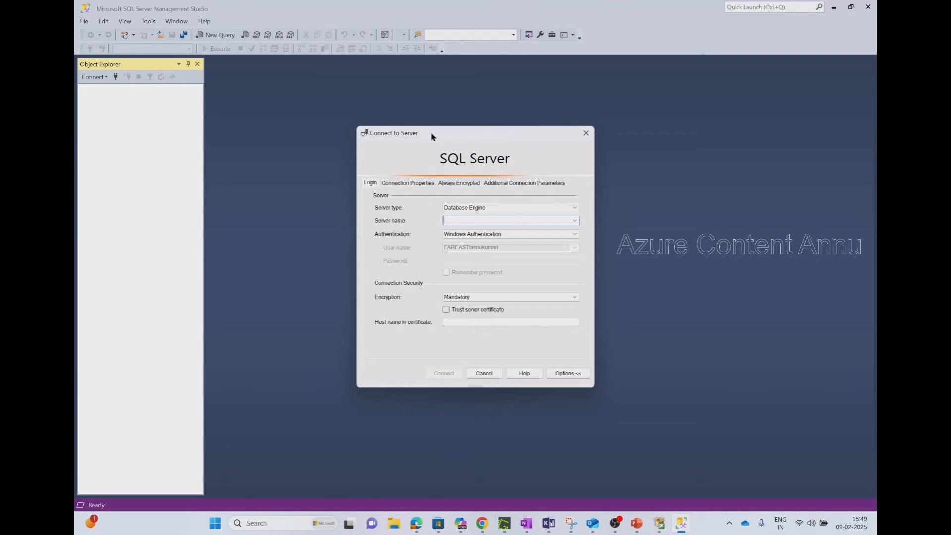
pyautogui.click(494, 210)
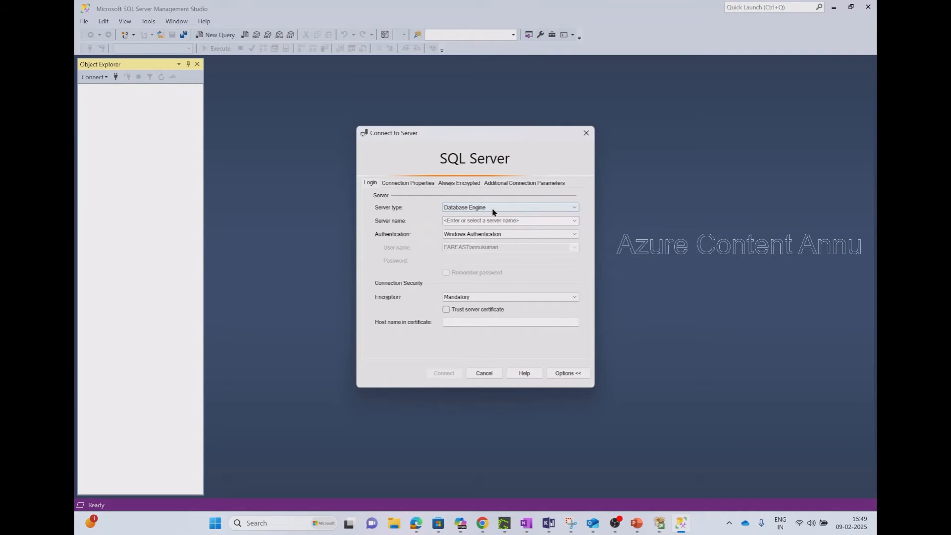
pyautogui.click(494, 210)
pyautogui.click(462, 217)
# Browse the local Database Engine servers and choose the SQLEXPRESS instance as the server name
pyautogui.click(575, 221)
pyautogui.click(484, 228)
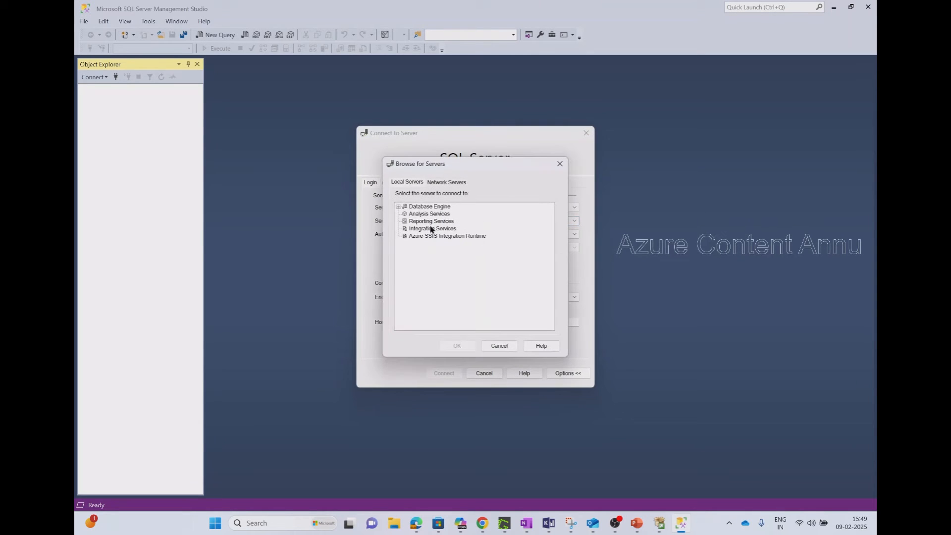
pyautogui.doubleClick(415, 207)
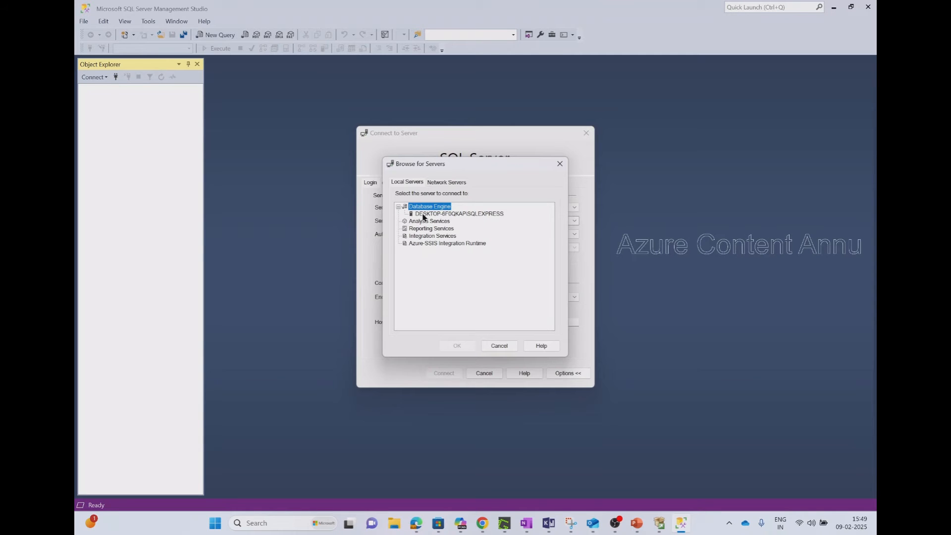
pyautogui.click(474, 214)
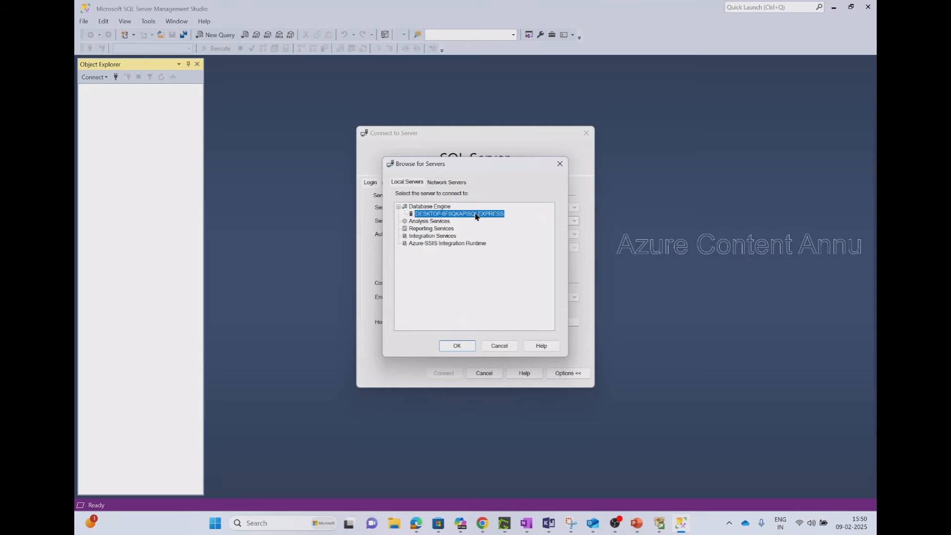
pyautogui.click(451, 345)
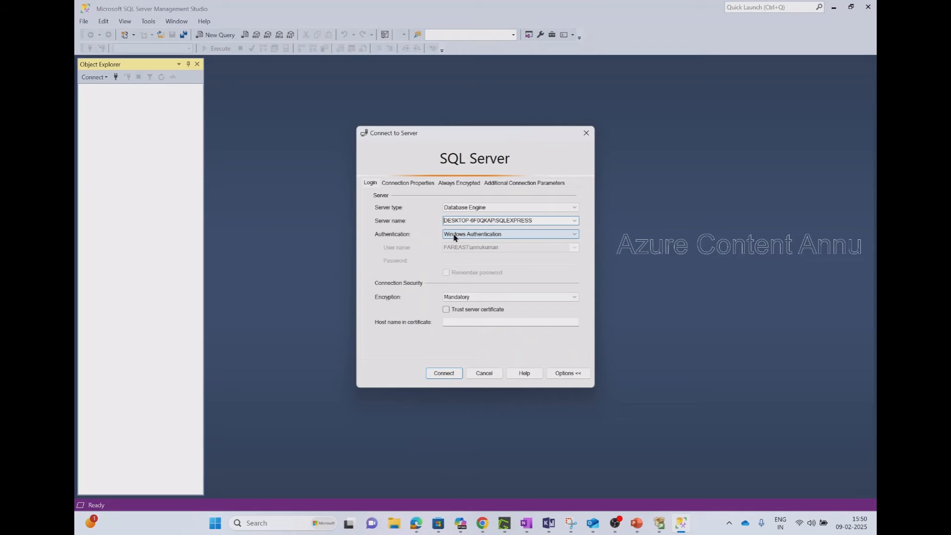
# Try SQL Server Authentication for the connection and switch back to Windows Authentication
pyautogui.click(446, 236)
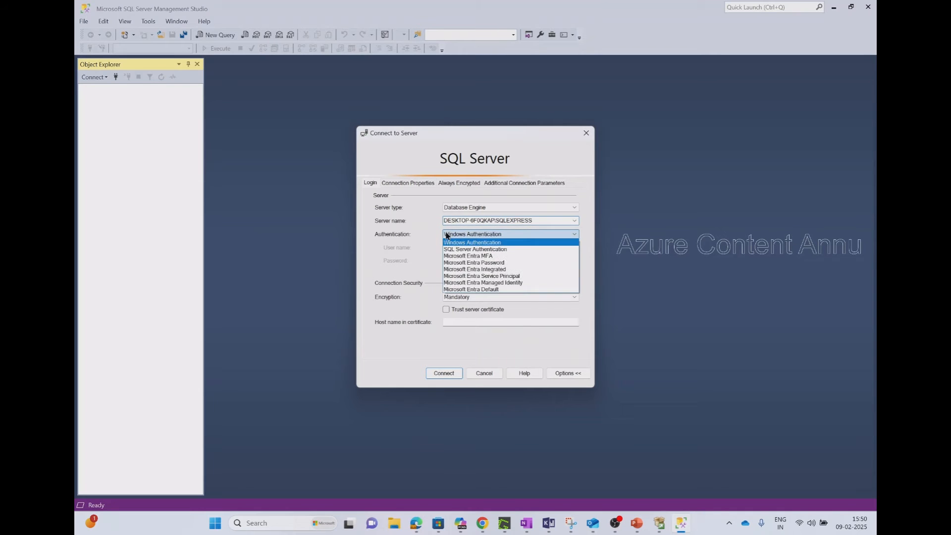
pyautogui.click(460, 249)
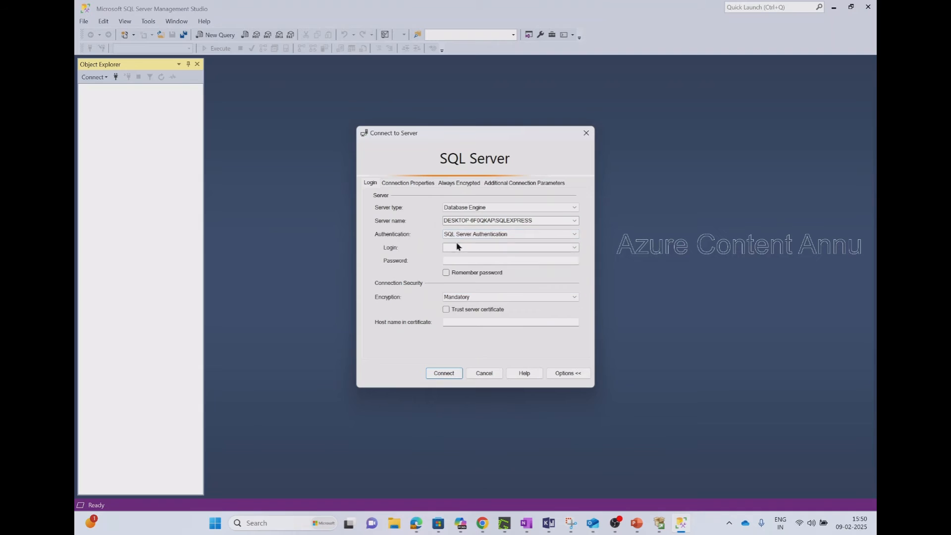
pyautogui.click(466, 237)
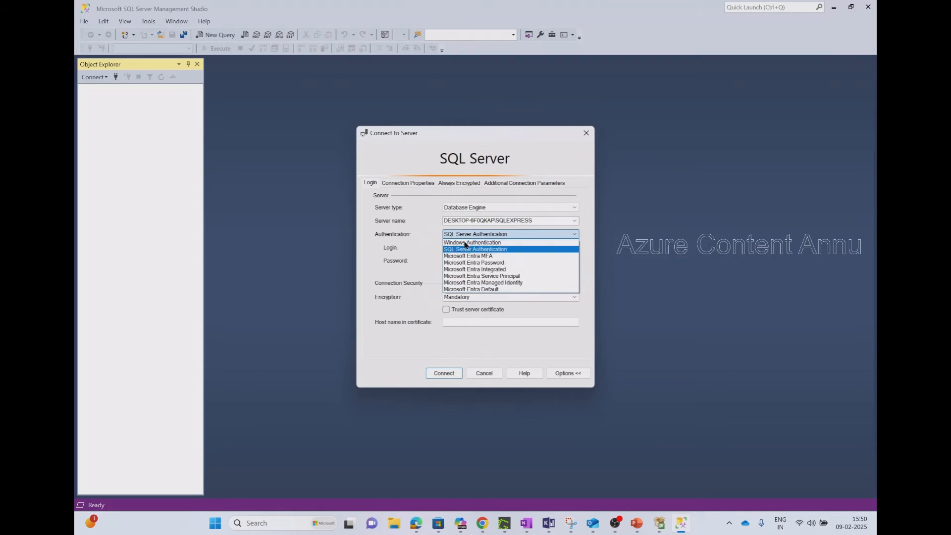
pyautogui.click(473, 242)
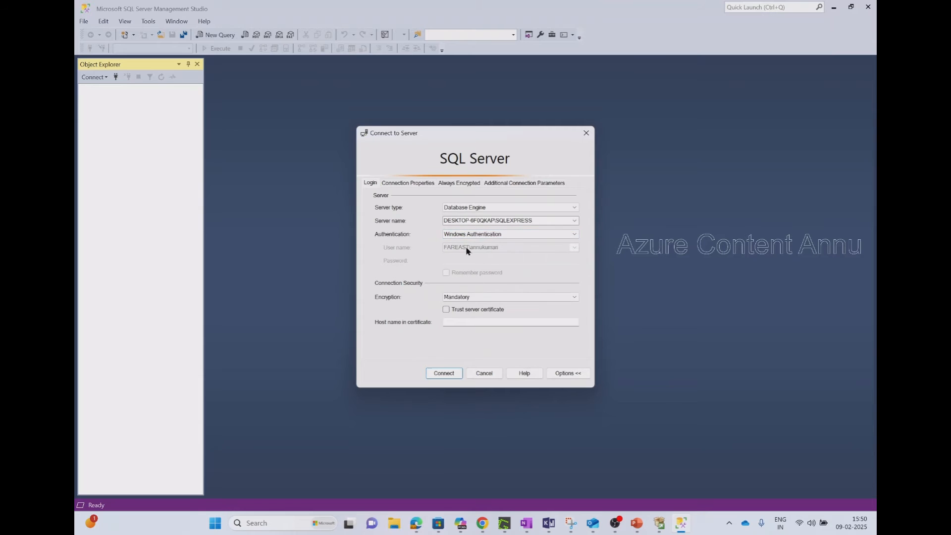
# Connect to the SQLEXPRESS server using Windows Authentication, with Trust server certificate enabled
pyautogui.click(443, 379)
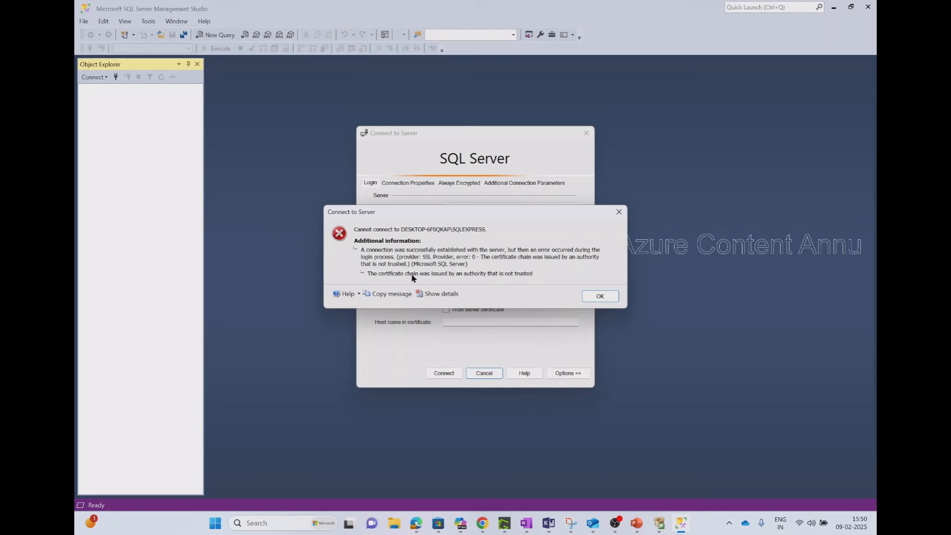
pyautogui.click(591, 300)
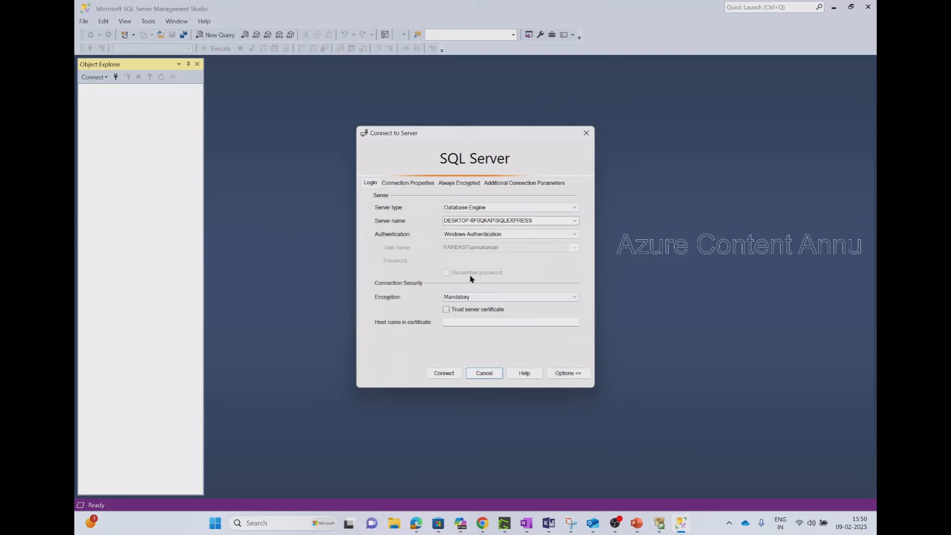
pyautogui.click(446, 309)
pyautogui.click(441, 374)
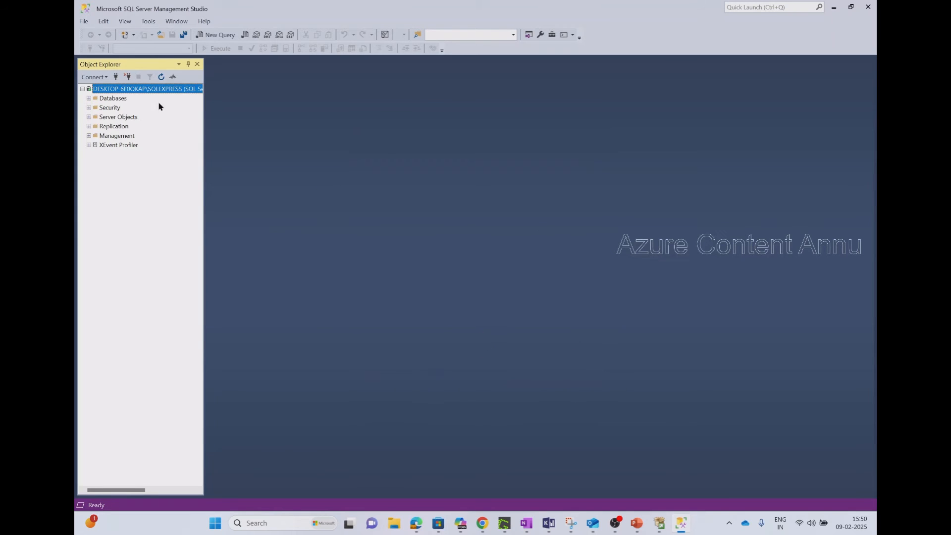
# Expand the server's System Databases and open a new query against tempdb
pyautogui.click(88, 99)
pyautogui.click(96, 108)
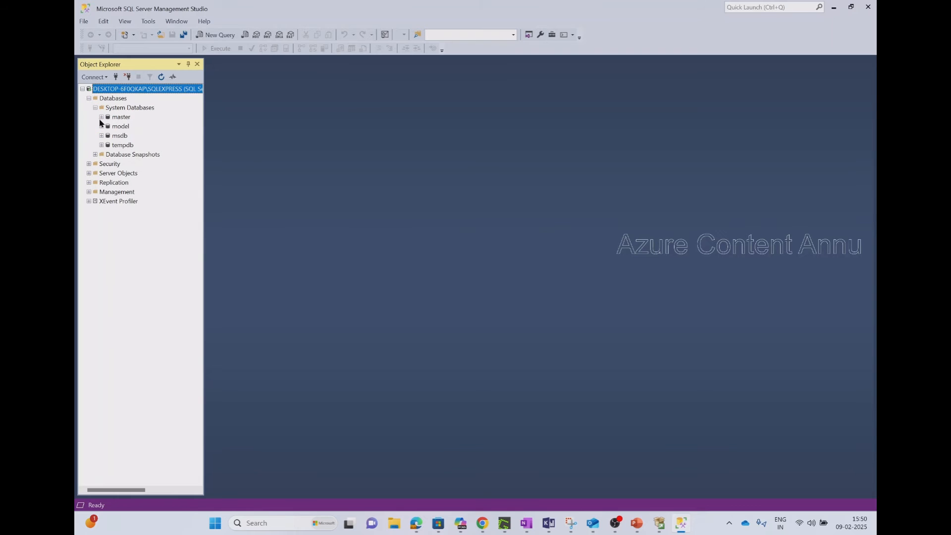
pyautogui.click(120, 146)
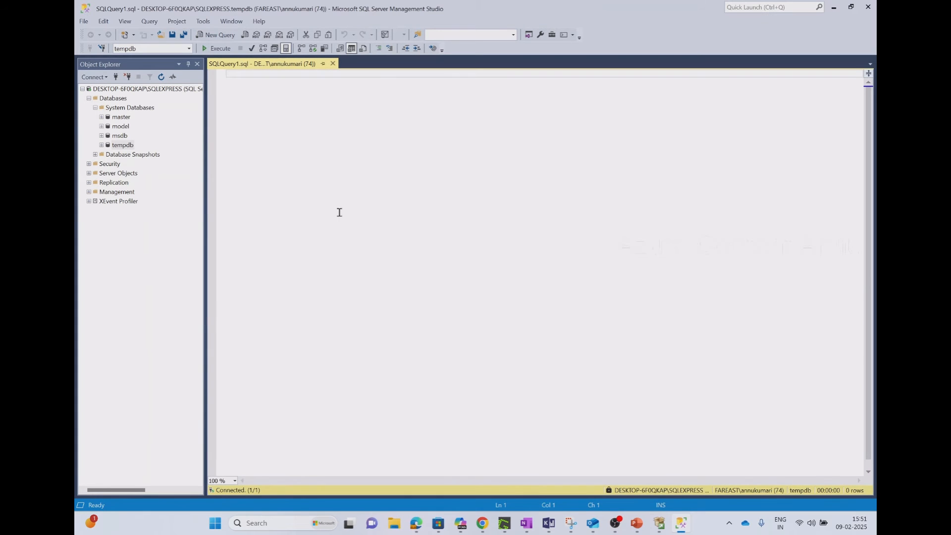
# Begin the query with "create" and expand the Tables folder of tempdb in Object Explorer
pyautogui.write('create')
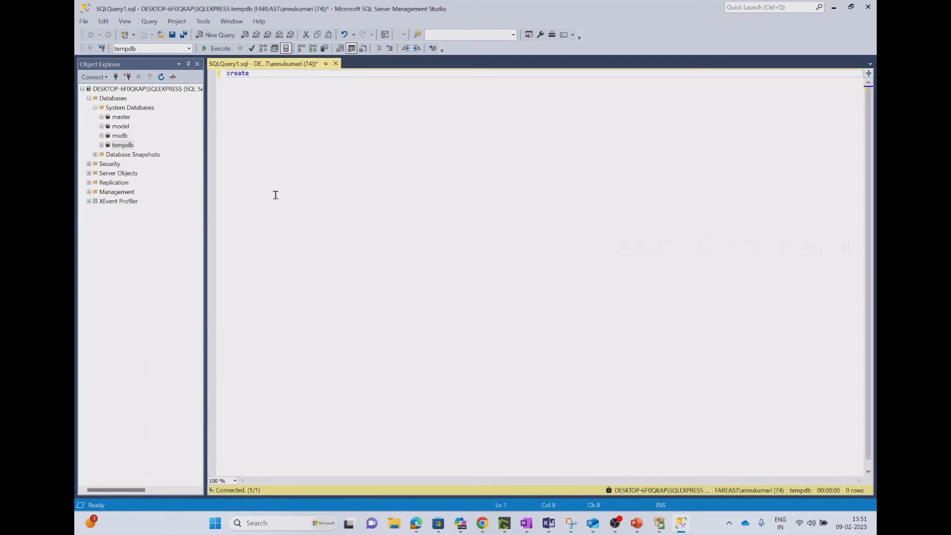
pyautogui.click(101, 145)
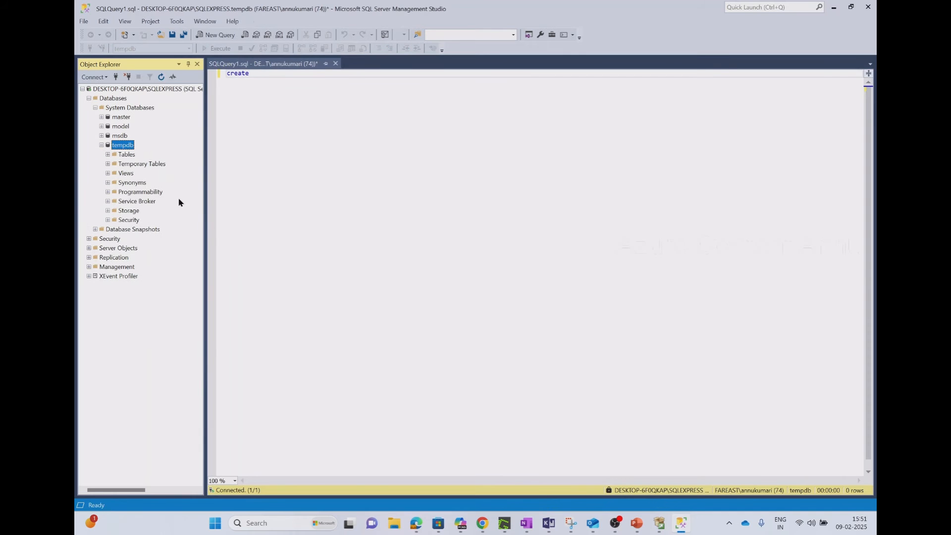
pyautogui.click(107, 154)
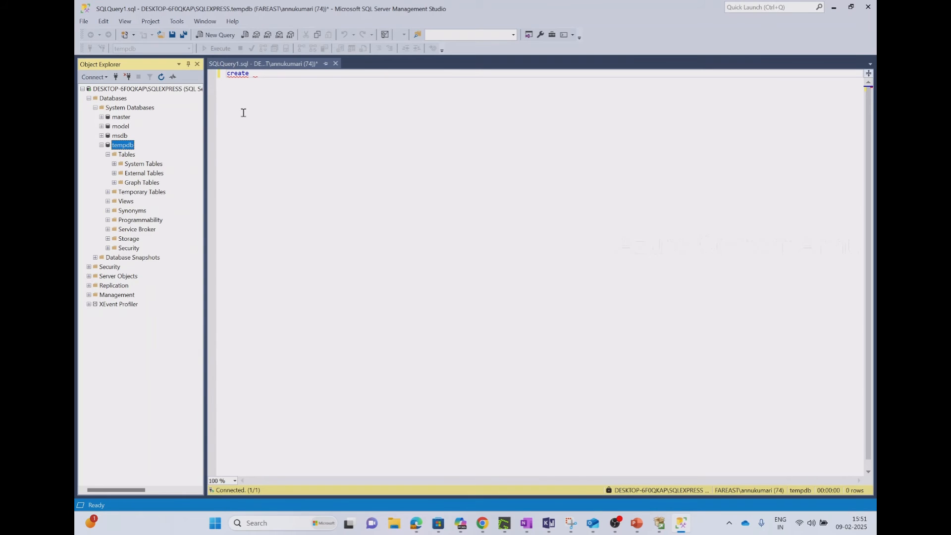
# Enlarge the query editor's text by setting its zoom to 200 %
pyautogui.click(277, 90)
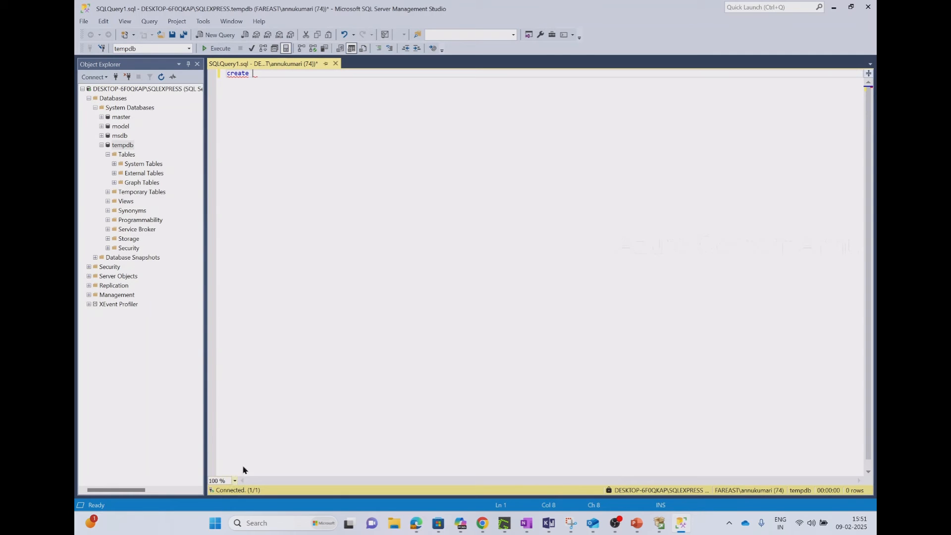
pyautogui.click(234, 481)
pyautogui.click(220, 463)
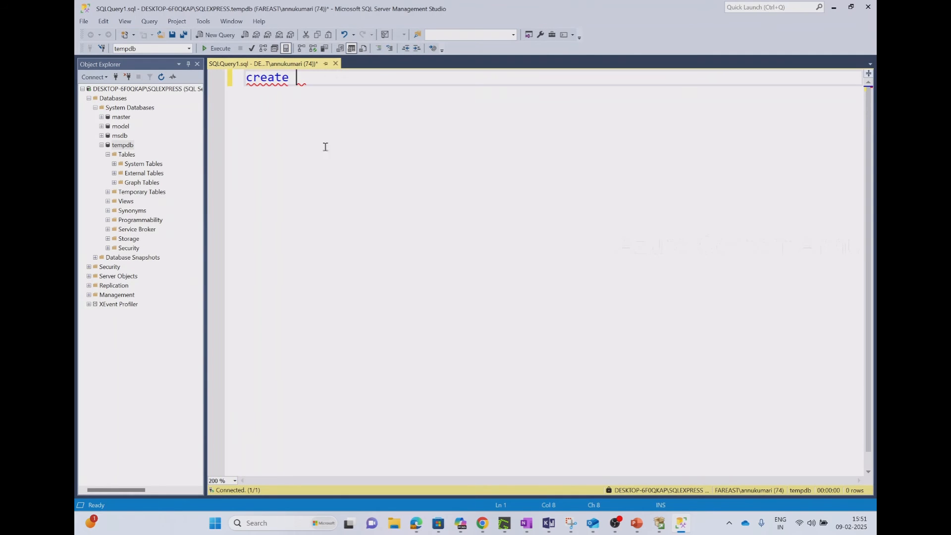
# Complete the statement as create table sampletable (id int , name varchar(20)) and execute it against tempdb
pyautogui.write('table sampleta')
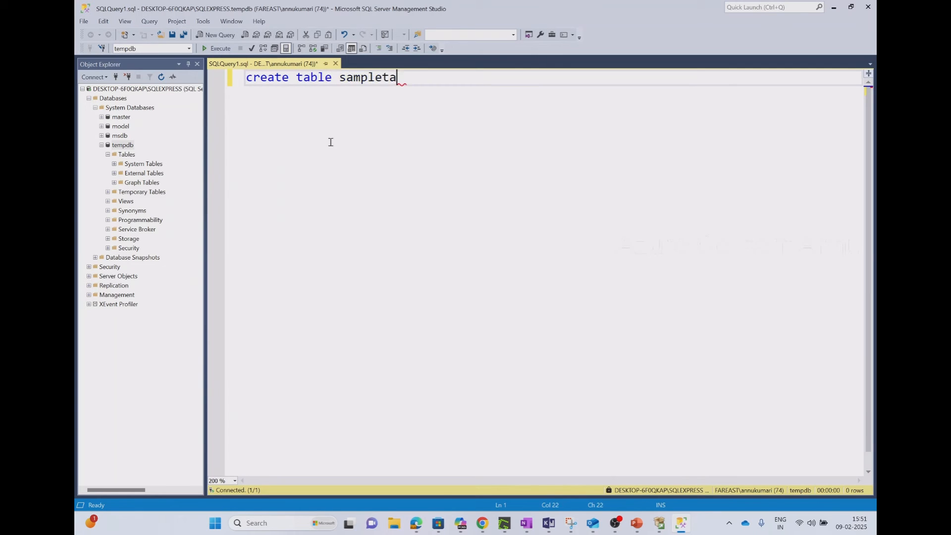
pyautogui.write('ble ()')
pyautogui.press('Left')
pyautogui.write('id int , ')
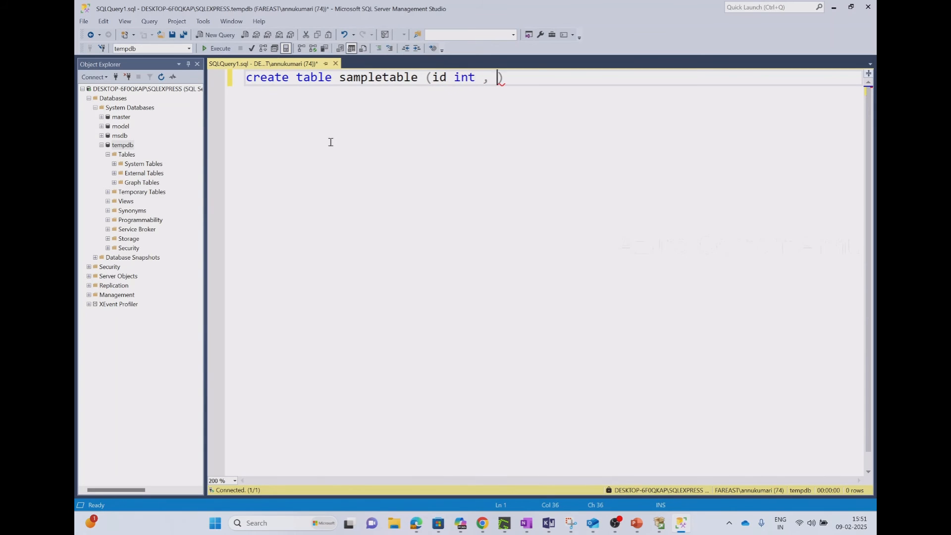
pyautogui.write('name ')
pyautogui.write('varchar(')
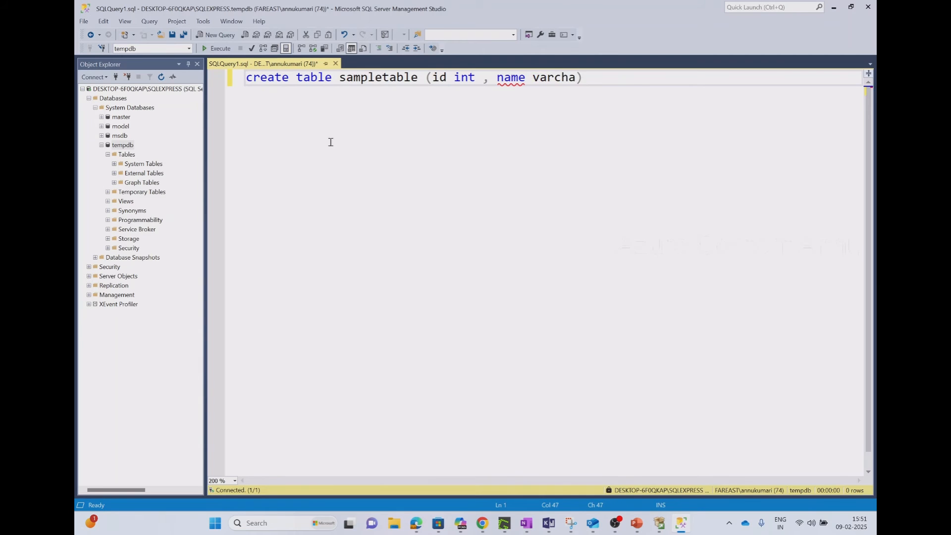
pyautogui.write('10')
pyautogui.press('BackSpace')
pyautogui.press('BackSpace')
pyautogui.write('20)')
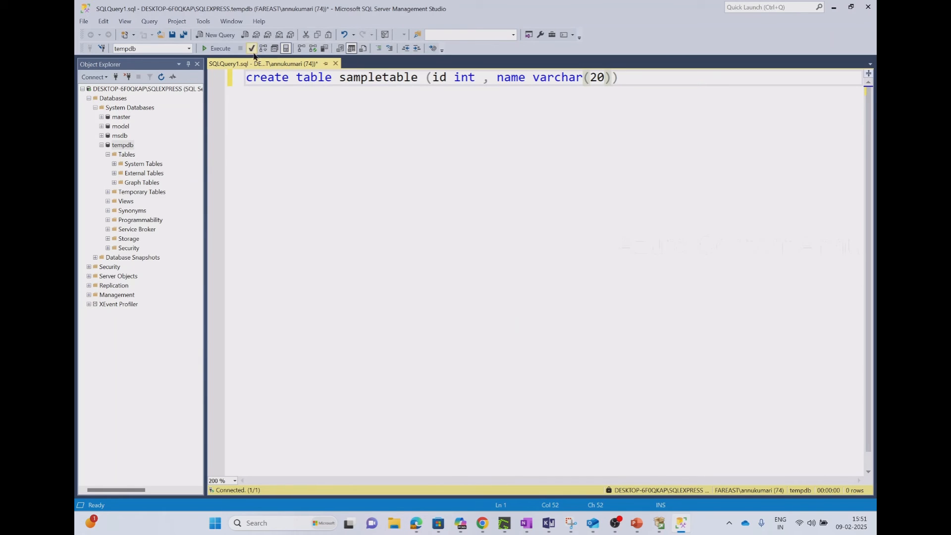
pyautogui.click(207, 48)
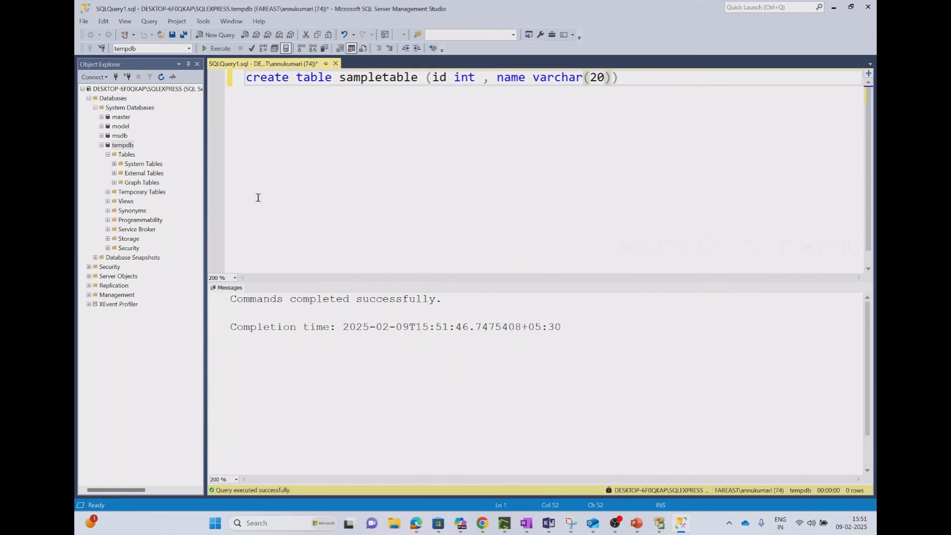
pyautogui.moveTo(245, 300); pyautogui.dragTo(442, 299)
# Add the query select * from sampletable below the create table statement and execute only that line
pyautogui.click(658, 91)
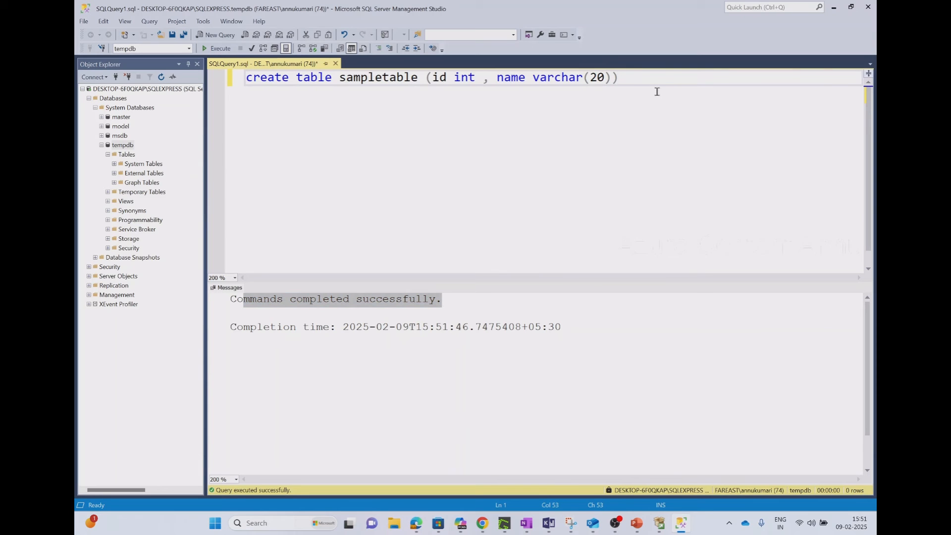
pyautogui.press('Return')
pyautogui.press('Return')
pyautogui.press('Return')
pyautogui.write('select *')
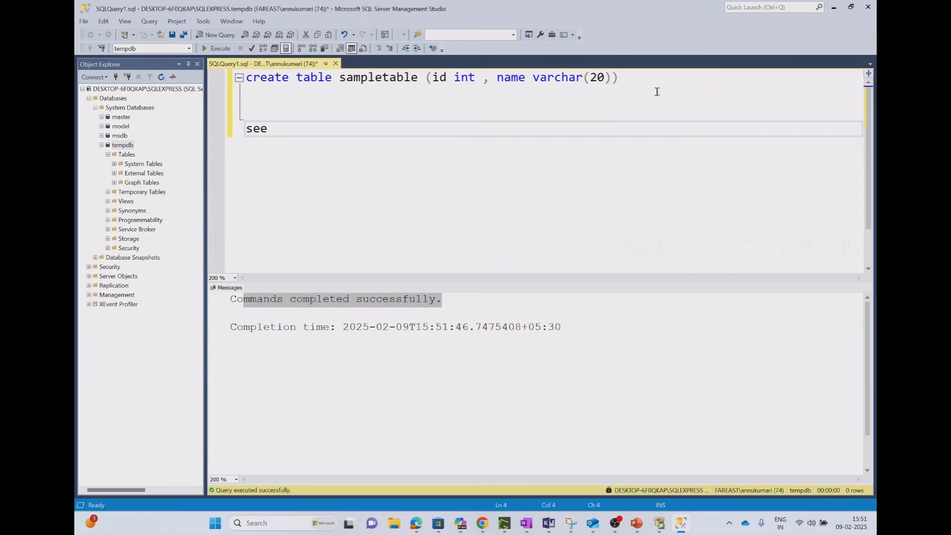
pyautogui.write(' from t')
pyautogui.press('BackSpace')
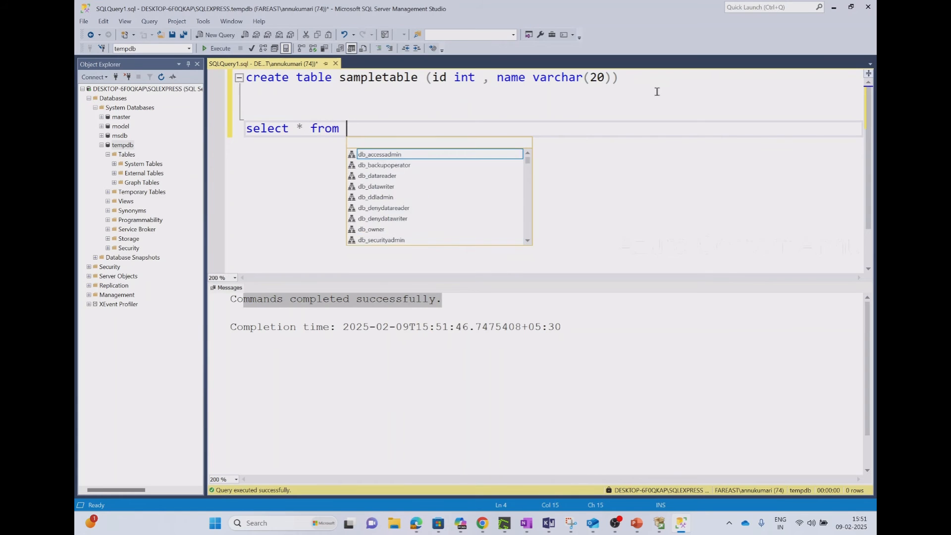
pyautogui.write('sampl')
pyautogui.press('Tab')
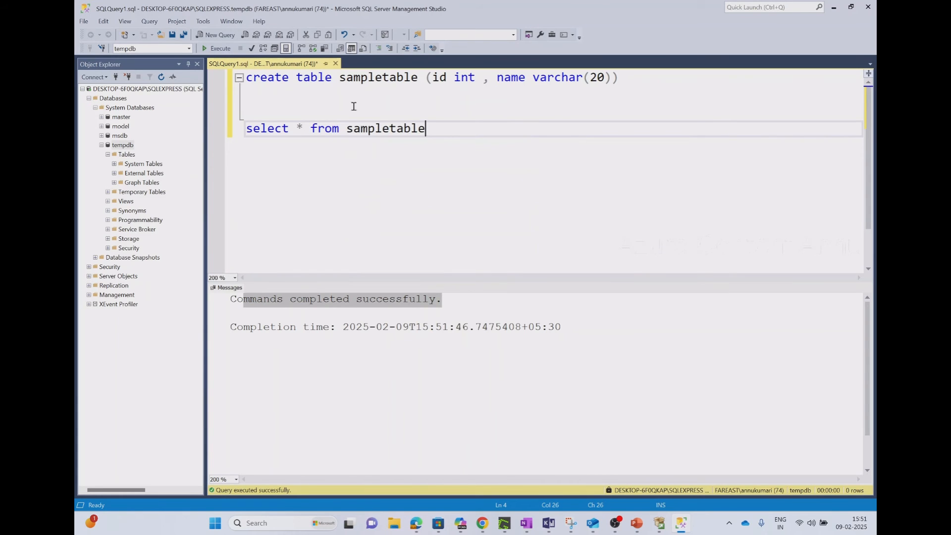
pyautogui.hotkey('shift', 'Home')
pyautogui.press('F5')
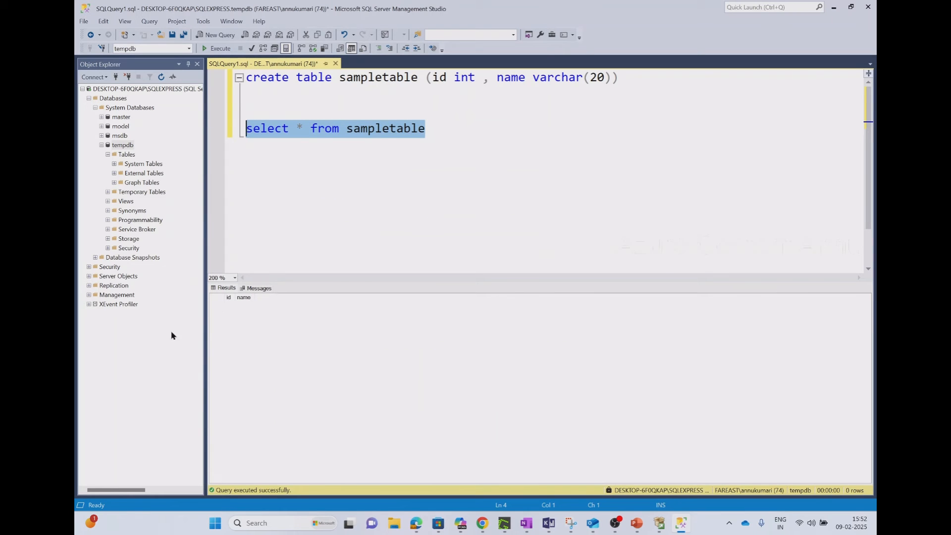
# Add an insert into sampletable values () statement below the select query, with the value list left empty
pyautogui.click(524, 144)
pyautogui.press('Return')
pyautogui.press('Return')
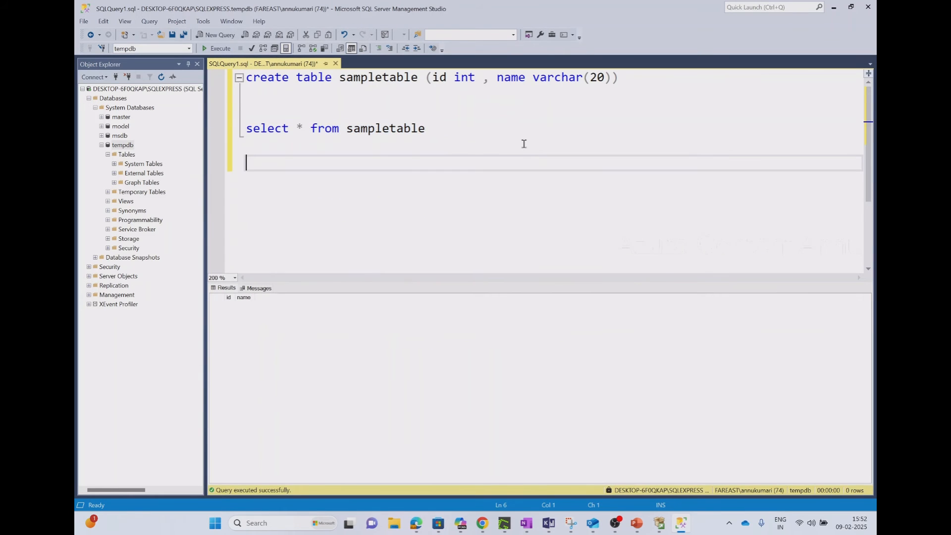
pyautogui.write('insert into sample')
pyautogui.press('Tab')
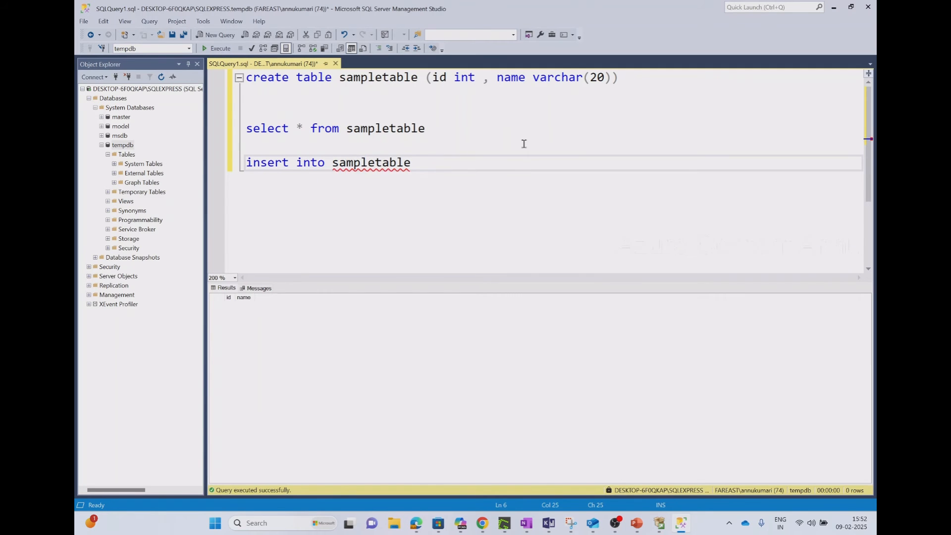
pyautogui.write('values ()')
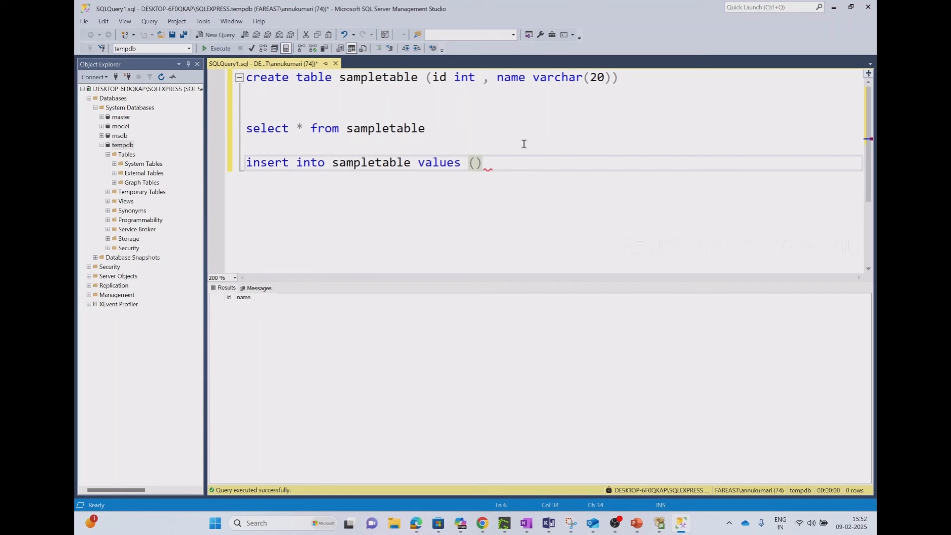
# Fill the insert statement's values with id 1 and a person's first name, and execute only that statement
pyautogui.press('Left')
pyautogui.write("1, ''")
pyautogui.rightClick(524, 144)
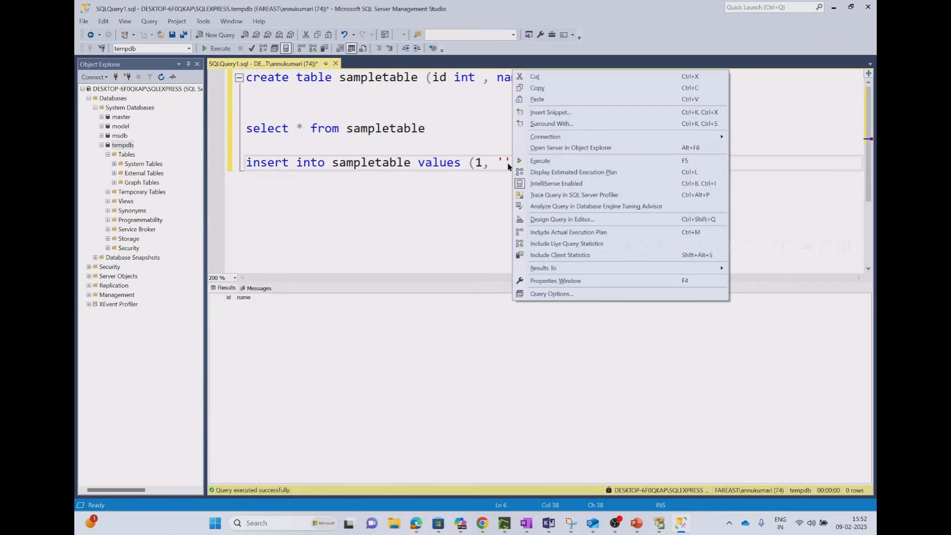
pyautogui.press('Escape')
pyautogui.press('Left')
pyautogui.write('Annu')
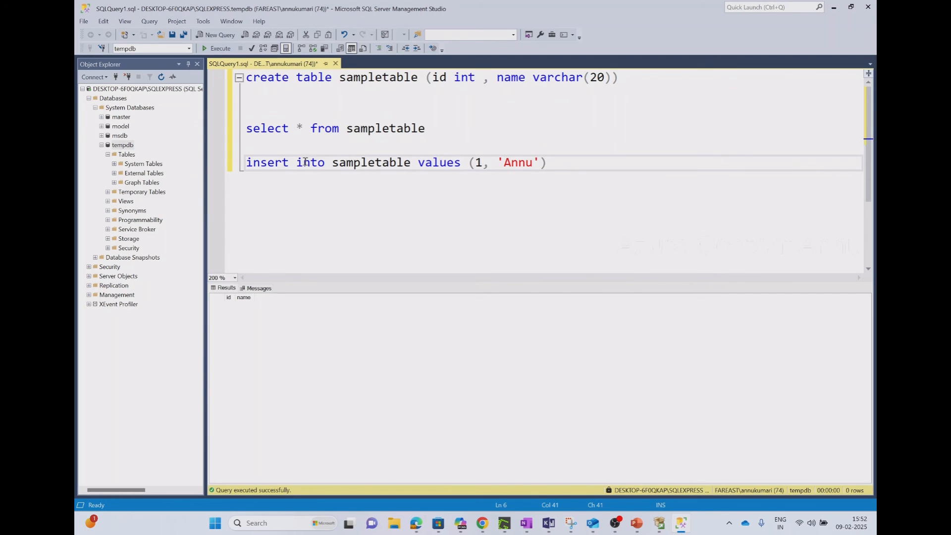
pyautogui.click(240, 162)
pyautogui.click(207, 50)
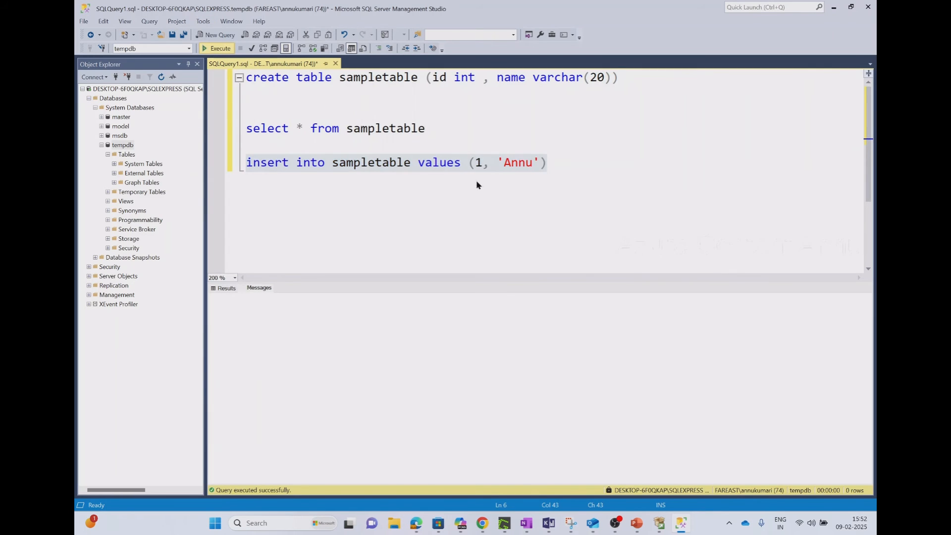
# Change the insert statement's values to id 2 and another person's first name, and execute only that statement
pyautogui.doubleClick(519, 163)
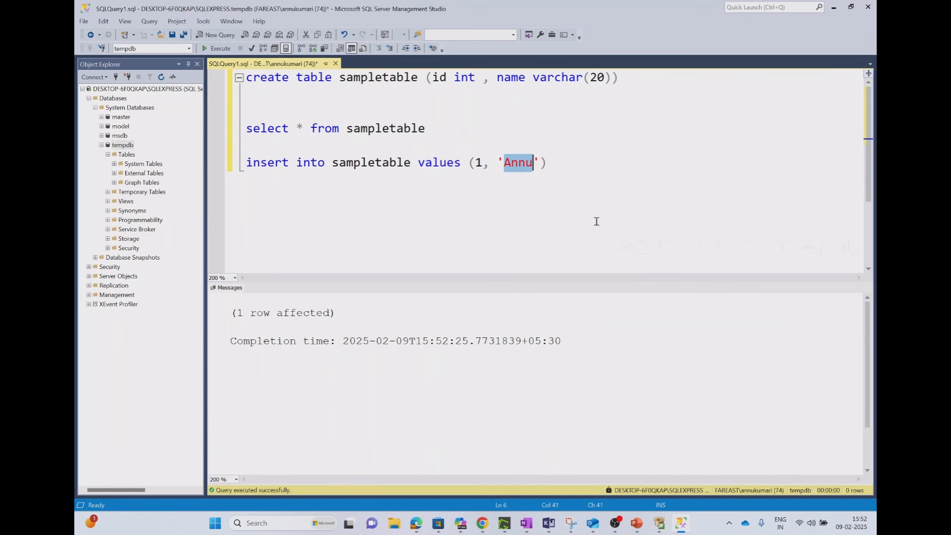
pyautogui.press('BackSpace')
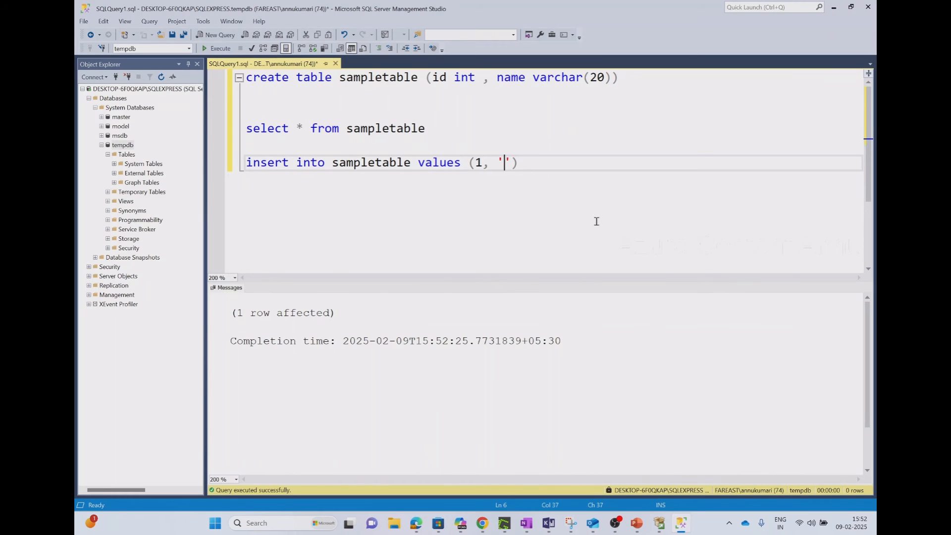
pyautogui.write('Ashish')
pyautogui.click(477, 165)
pyautogui.press('Delete')
pyautogui.write('2')
pyautogui.moveTo(559, 165); pyautogui.dragTo(226, 159)
pyautogui.click(216, 48)
pyautogui.click(448, 250)
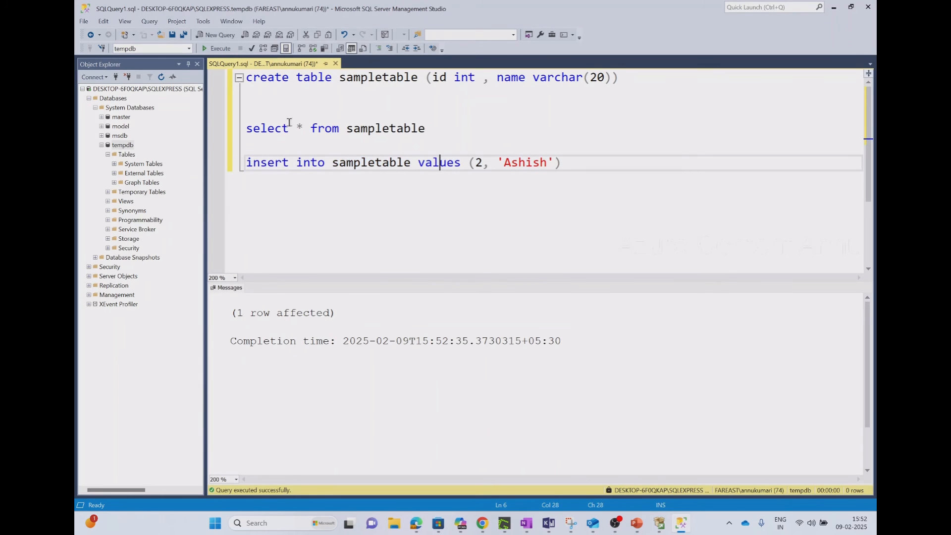
# Execute only the select * from sampletable query again to list the inserted rows
pyautogui.click(234, 134)
pyautogui.click(219, 49)
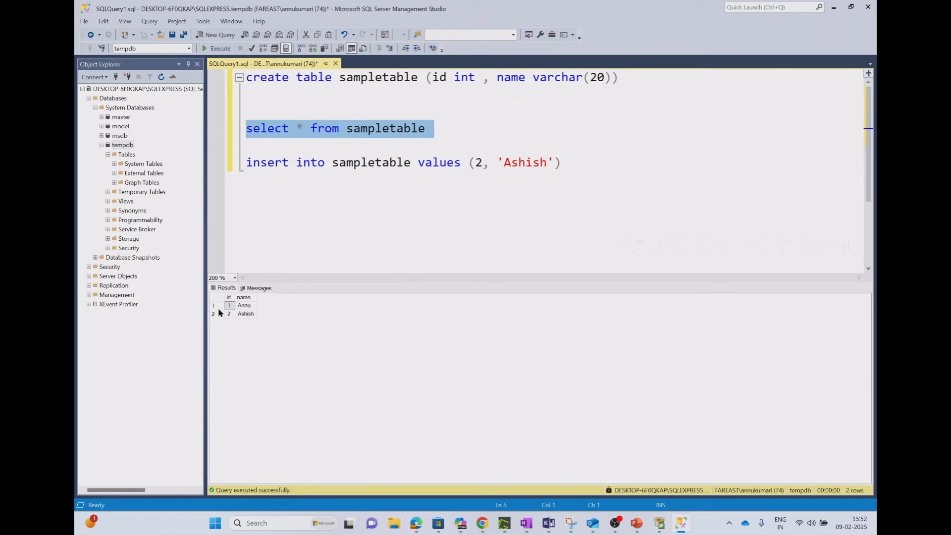
pyautogui.click(563, 161)
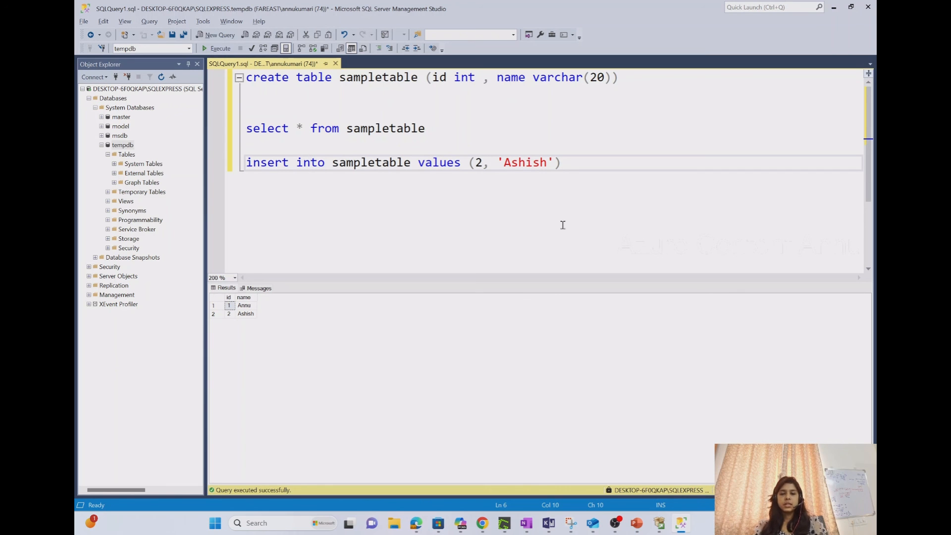
# Switch to the PowerPoint slide with the SQL Server and SSMS download links, and return to Management Studio
pyautogui.hotkey('alt', 'Tab')
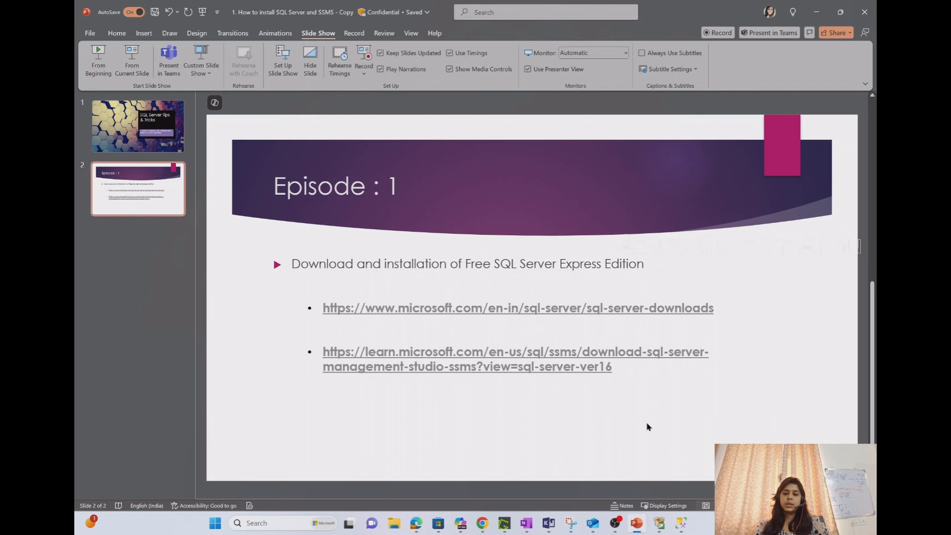
pyautogui.hotkey('alt', 'Tab')
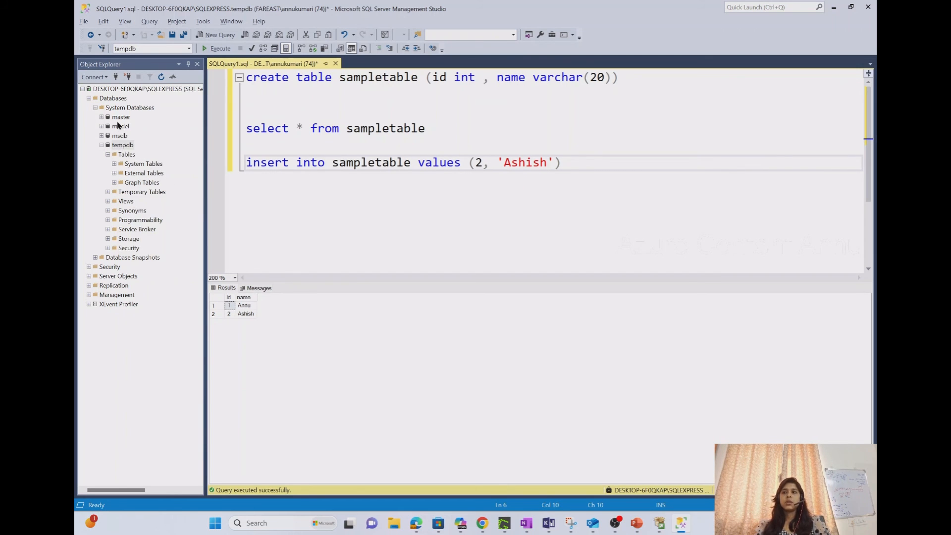
# Look through the folders of the msdb and model databases in Object Explorer, and collapse both along with tempdb
pyautogui.click(102, 136)
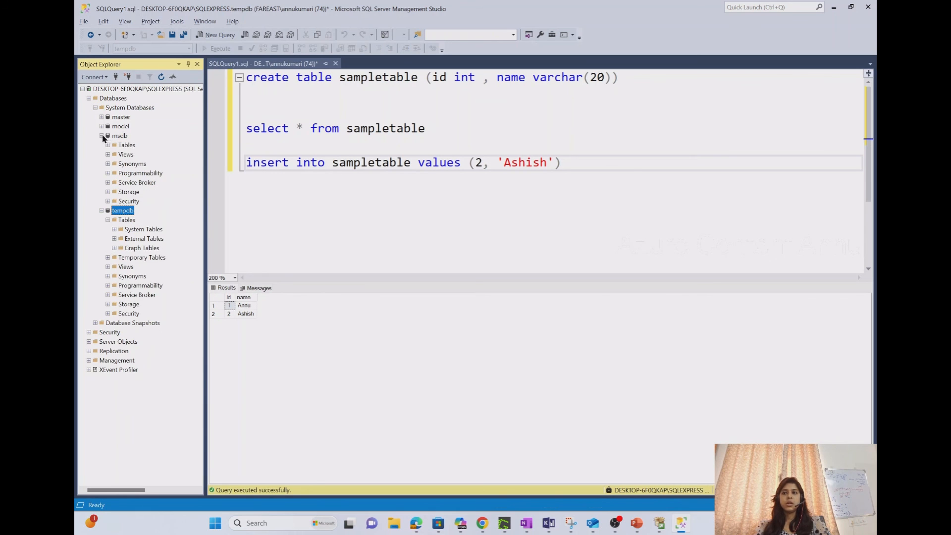
pyautogui.click(101, 127)
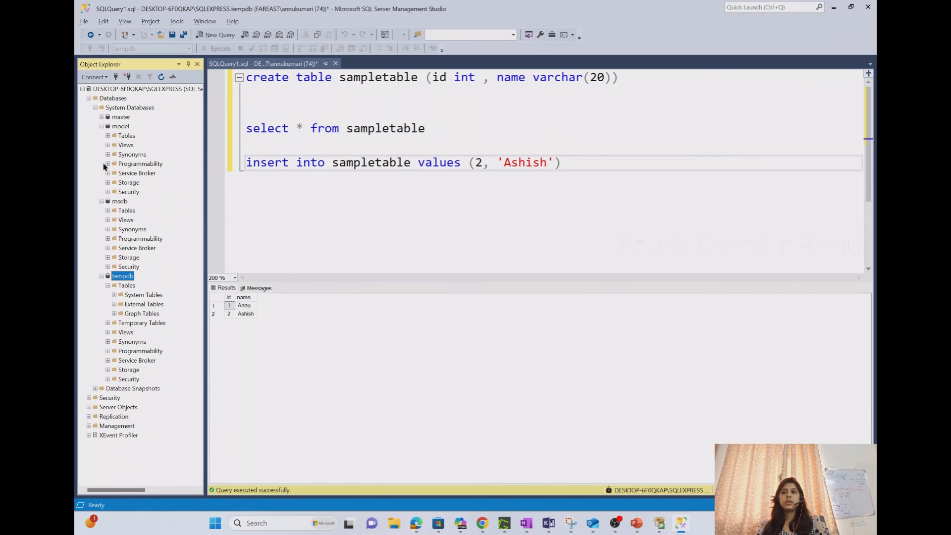
pyautogui.click(101, 202)
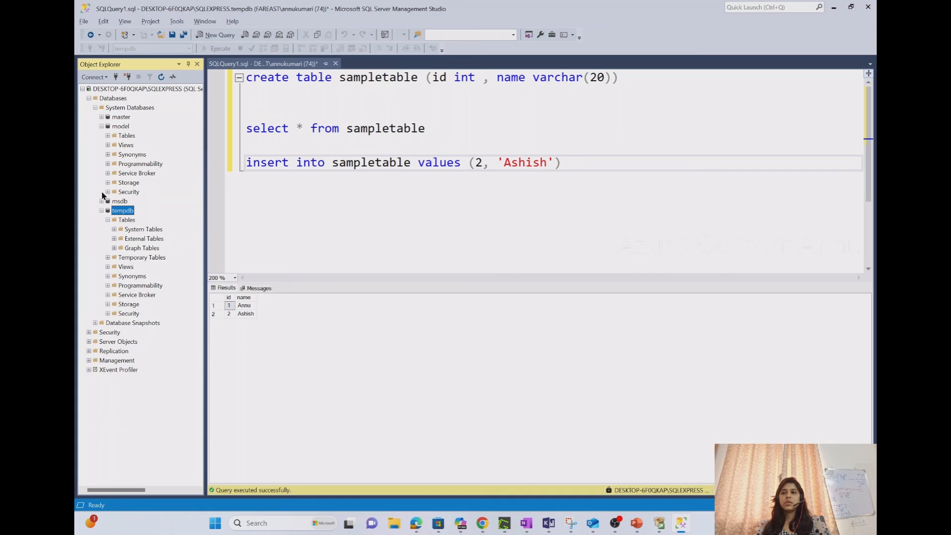
pyautogui.click(101, 127)
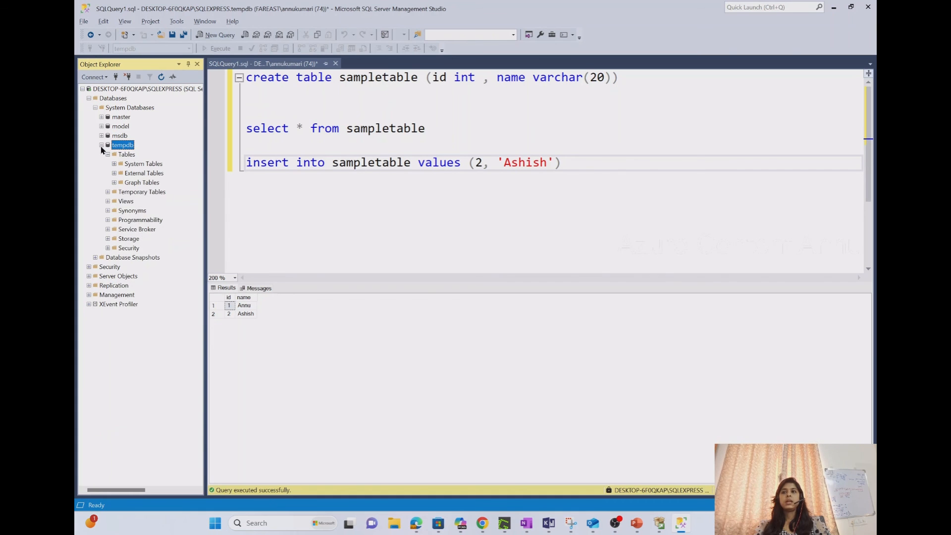
pyautogui.click(101, 145)
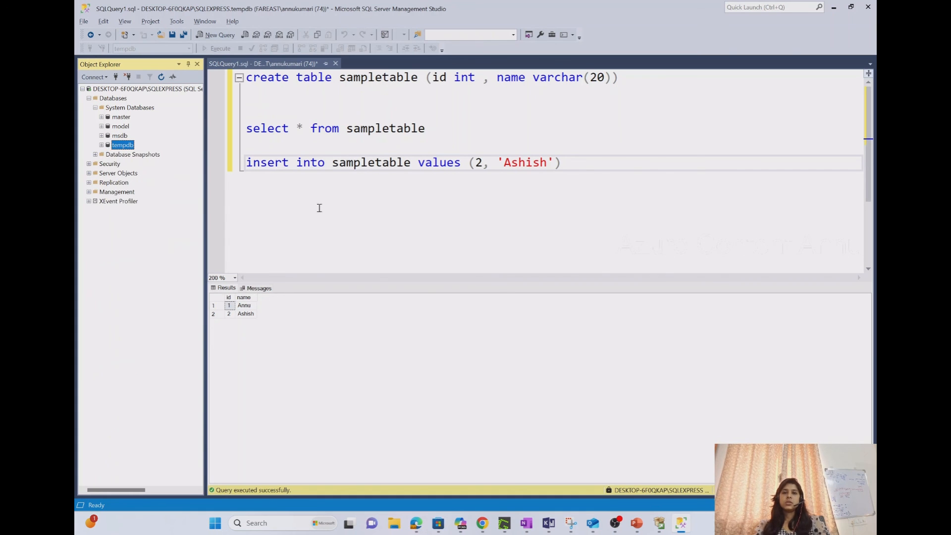